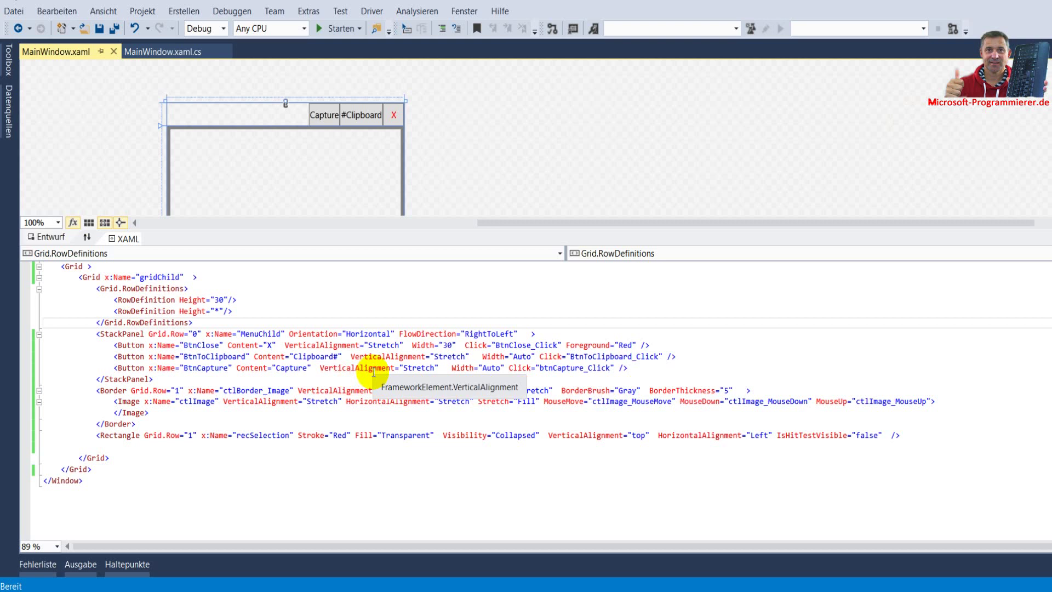
# Start the screen-capture app from the MainWindow XAML in debug mode with Starten
pyautogui.click(338, 28)
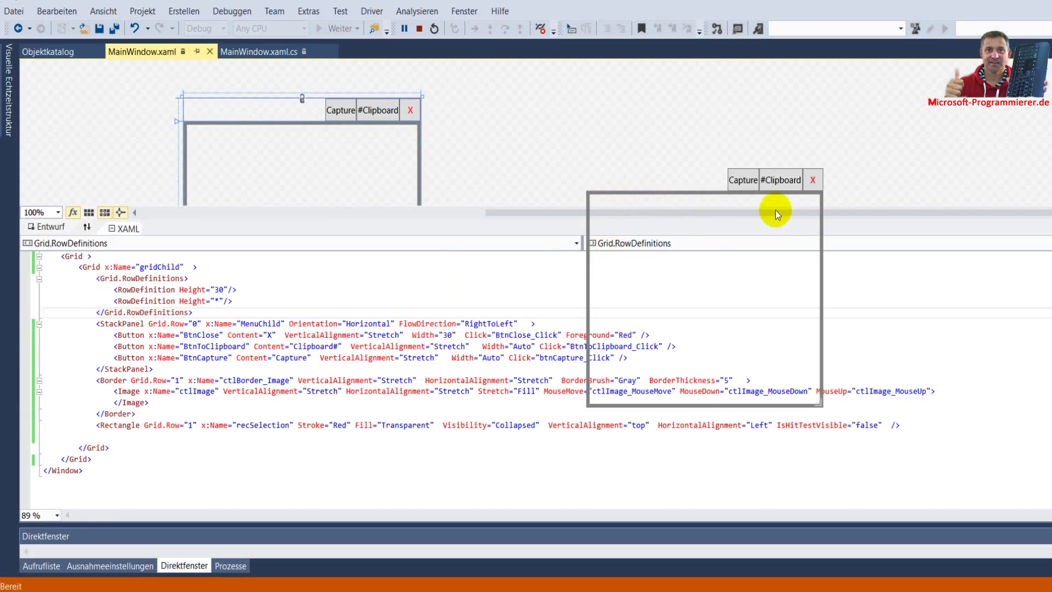
# Enlarge the running app window and capture the current screen into it
pyautogui.moveTo(818, 403); pyautogui.dragTo(929, 506)
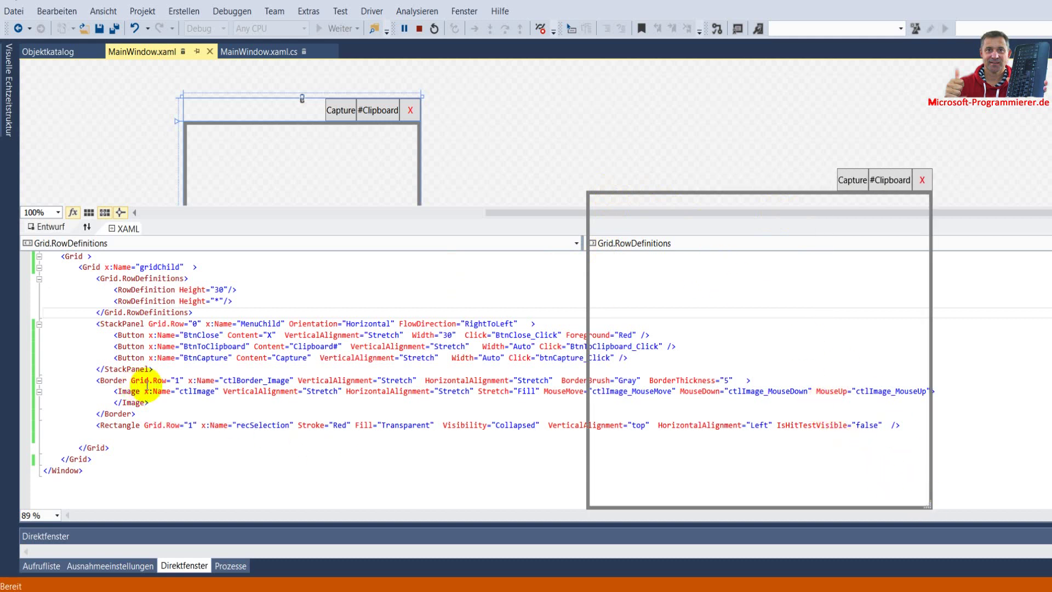
pyautogui.click(850, 183)
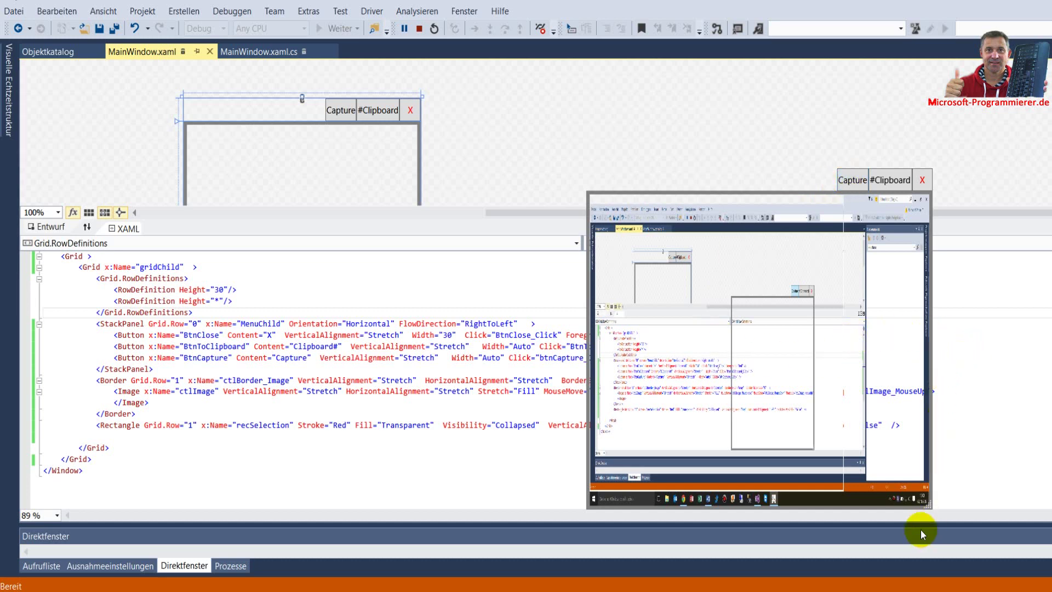
pyautogui.moveTo(931, 510); pyautogui.dragTo(989, 516)
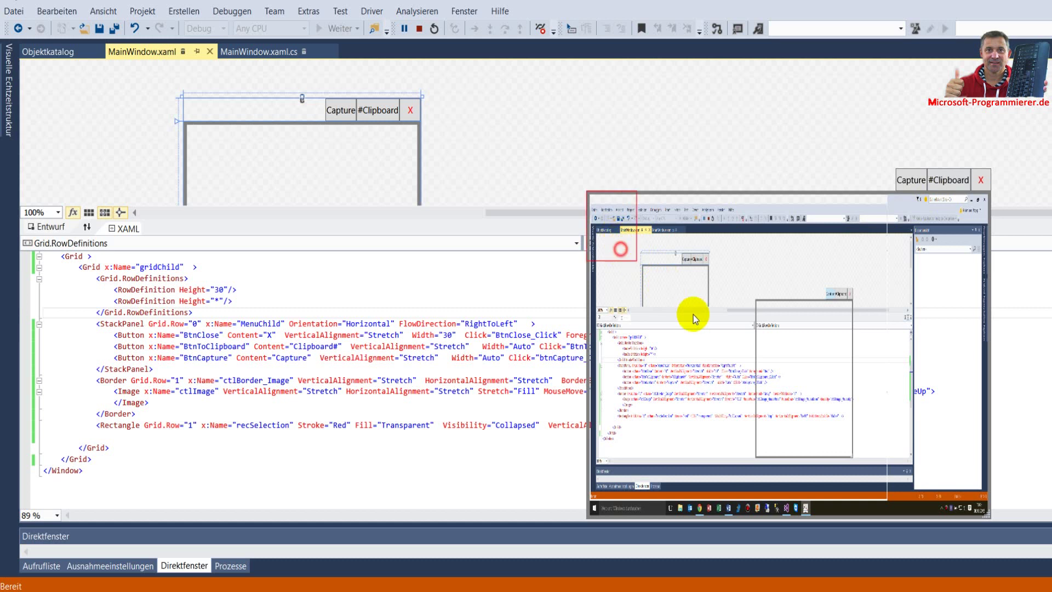
# Drag a red selection rectangle over the captured image, resize it, and close the app
pyautogui.moveTo(693, 315)
pyautogui.mouseDown()
pyautogui.moveTo(653, 298)
pyautogui.moveTo(863, 428)
pyautogui.moveTo(793, 364)
pyautogui.mouseUp()
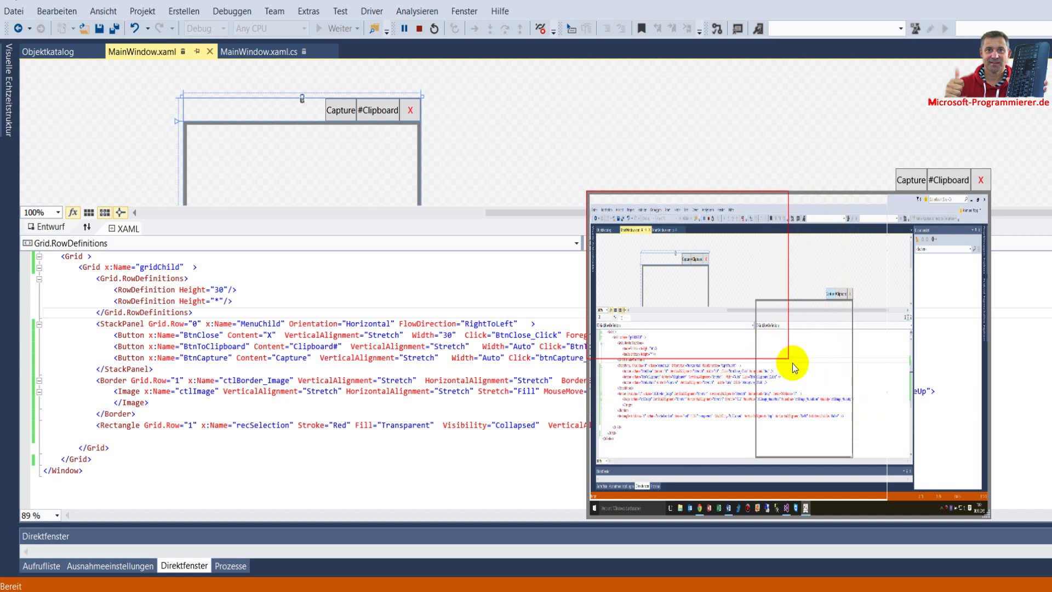
pyautogui.moveTo(753, 319); pyautogui.dragTo(737, 310)
pyautogui.moveTo(810, 380); pyautogui.dragTo(758, 328)
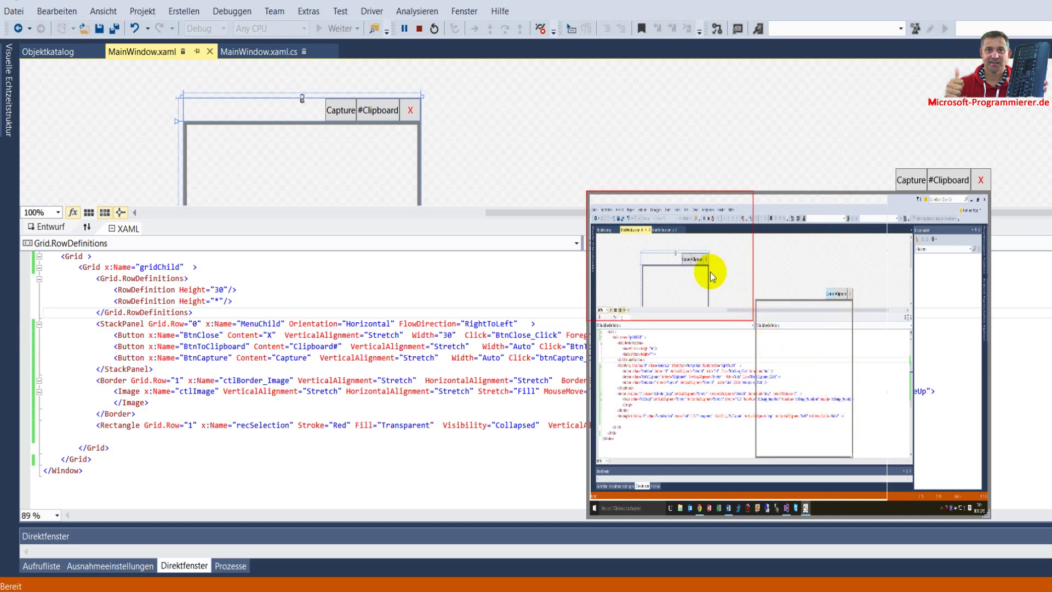
pyautogui.moveTo(708, 274); pyautogui.dragTo(798, 371)
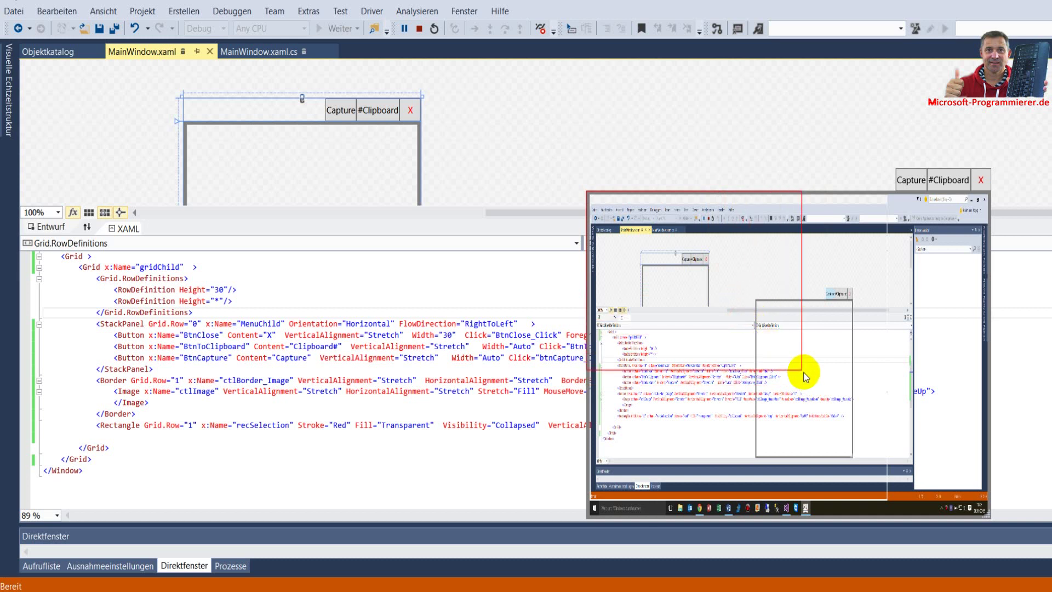
pyautogui.click(748, 325)
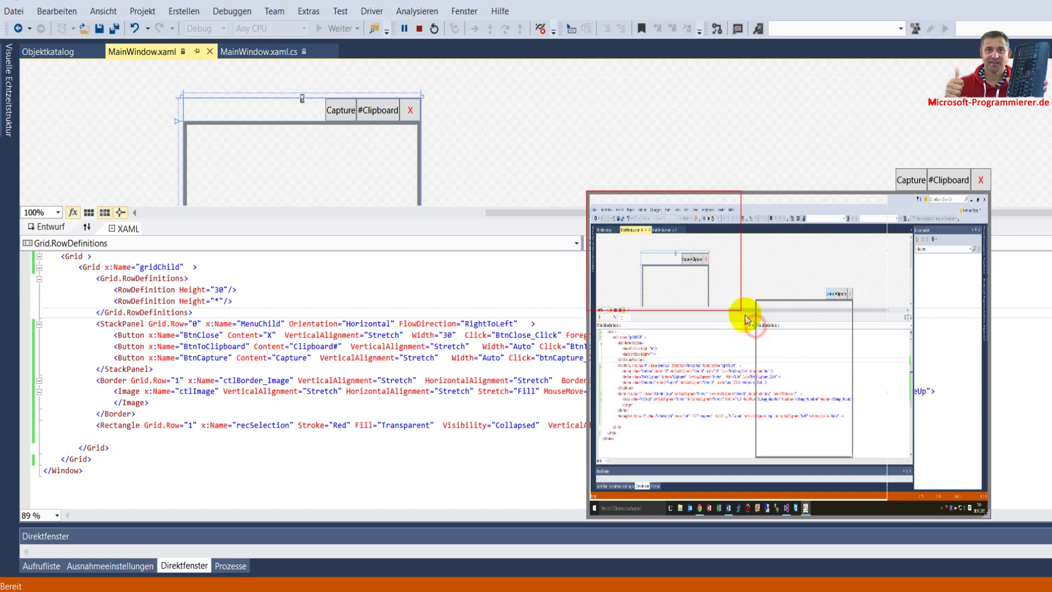
pyautogui.moveTo(750, 326); pyautogui.dragTo(745, 316)
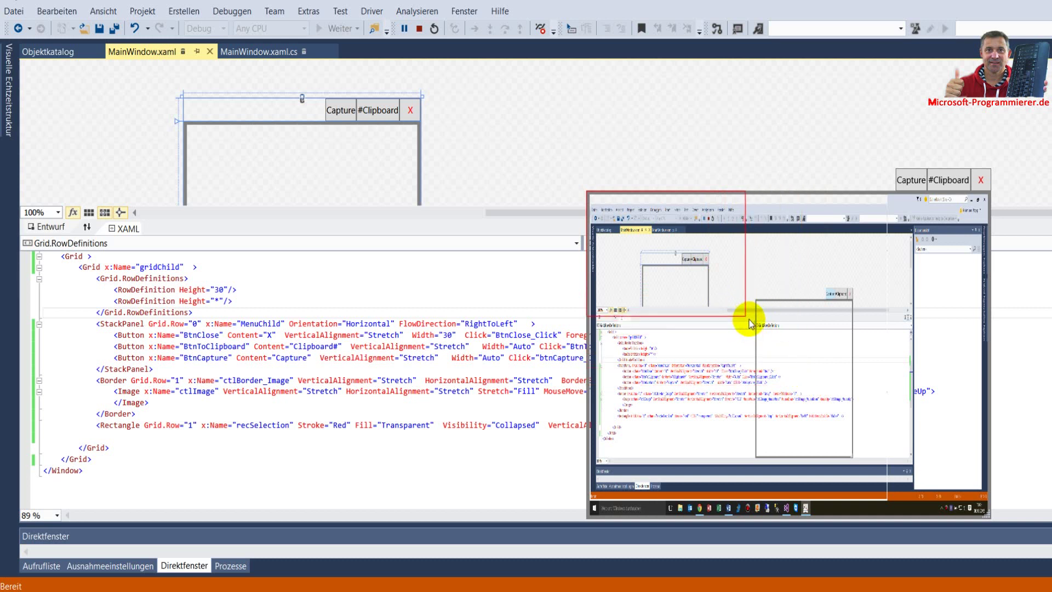
pyautogui.click(979, 181)
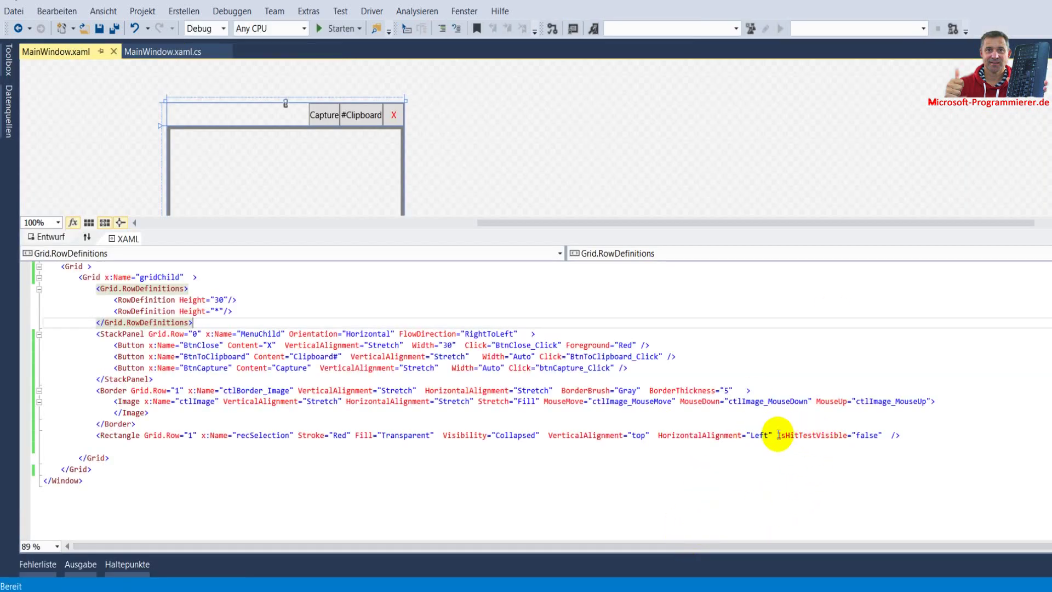
# Highlight the Rectangle's IsHitTestVisible attribute and its whole Rectangle element line
pyautogui.moveTo(777, 435); pyautogui.dragTo(875, 441)
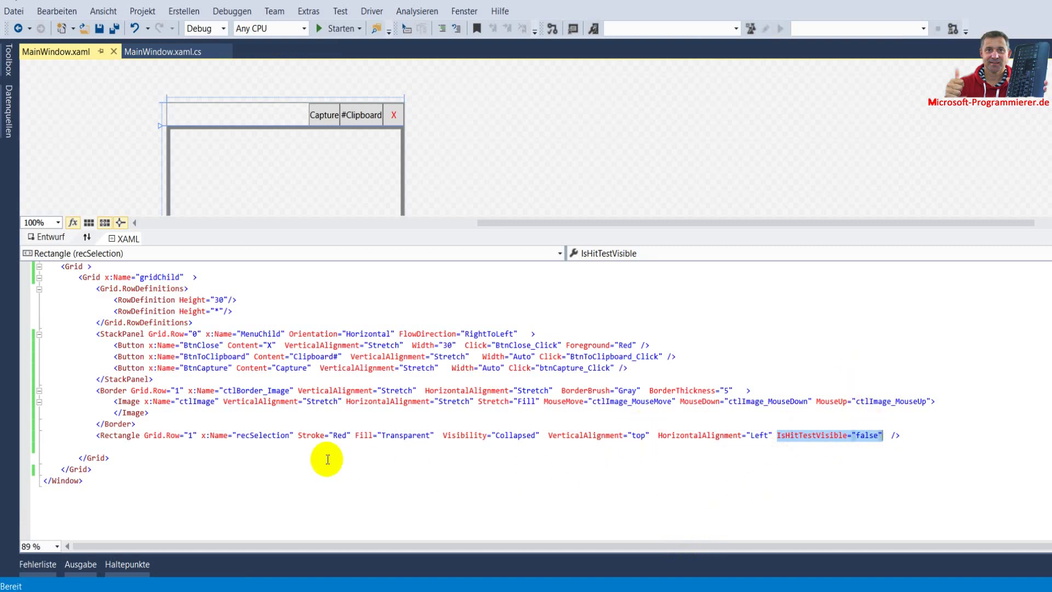
pyautogui.click(97, 437)
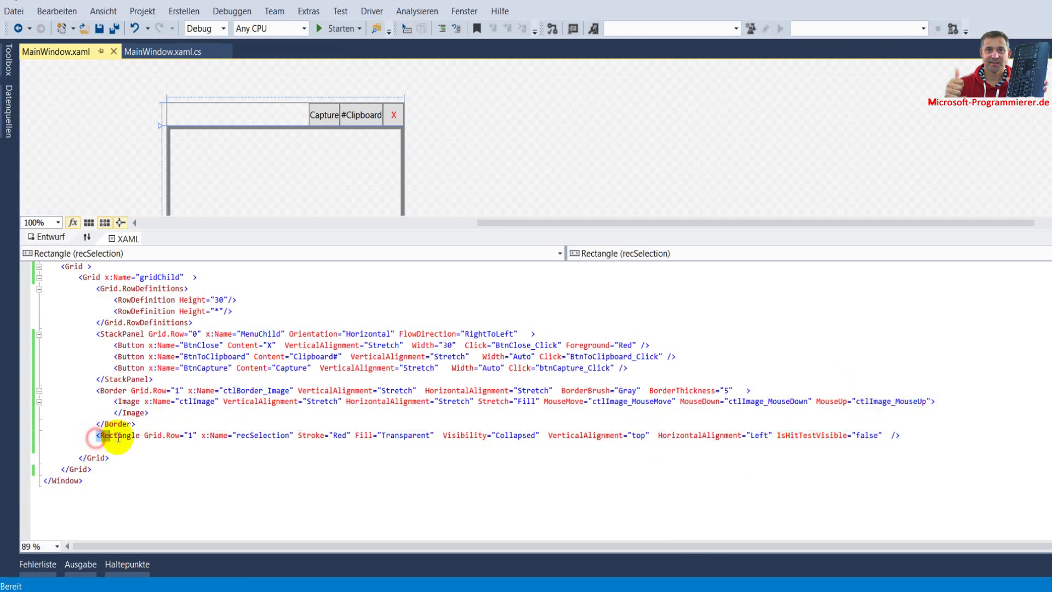
pyautogui.hotkey('shift', 'Home')
pyautogui.hotkey('shift', 'Left')
pyautogui.keyDown('shift'); pyautogui.click(903, 432); pyautogui.keyUp('shift')
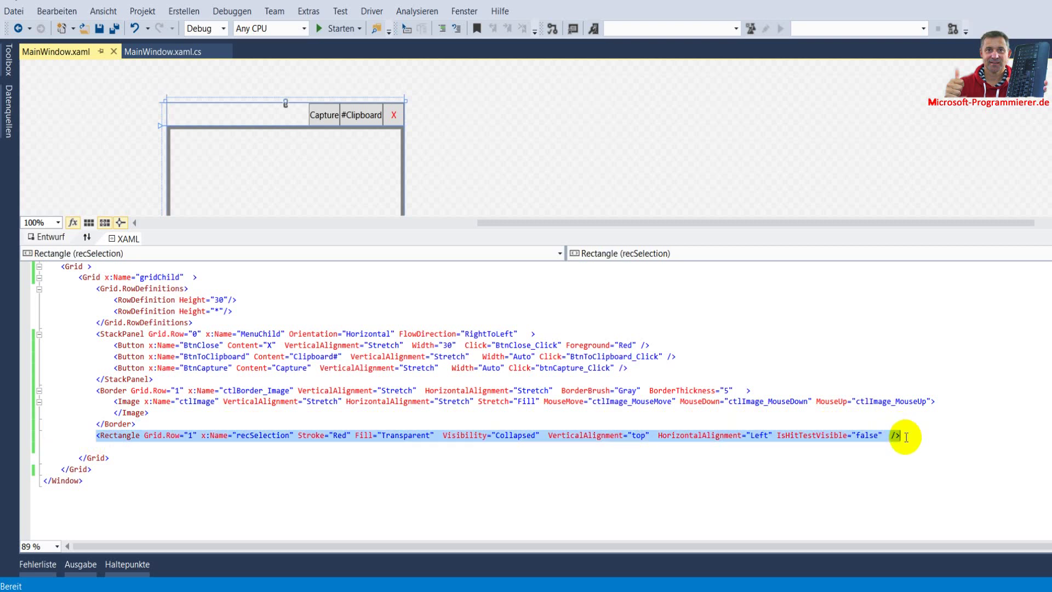
# Select the Border block wrapping the Image, and the Image in the window layout
pyautogui.click(96, 392)
pyautogui.moveTo(96, 391); pyautogui.dragTo(147, 423)
pyautogui.click(239, 146)
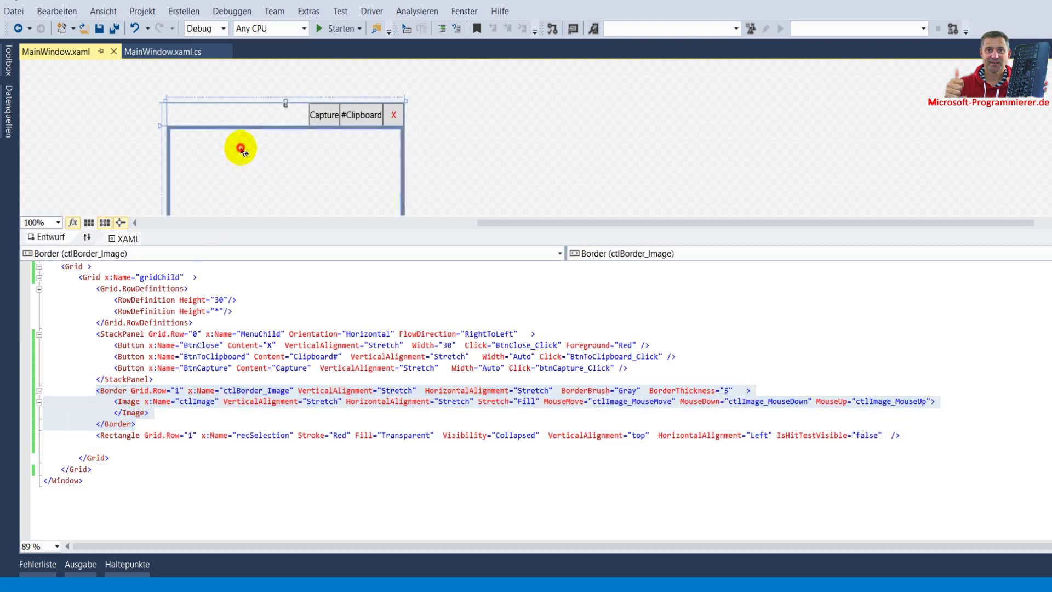
# In MainWindow.xaml.cs, highlight isDragging in MouseDown and MouseUp, and recSelection in MouseMove
pyautogui.click(165, 57)
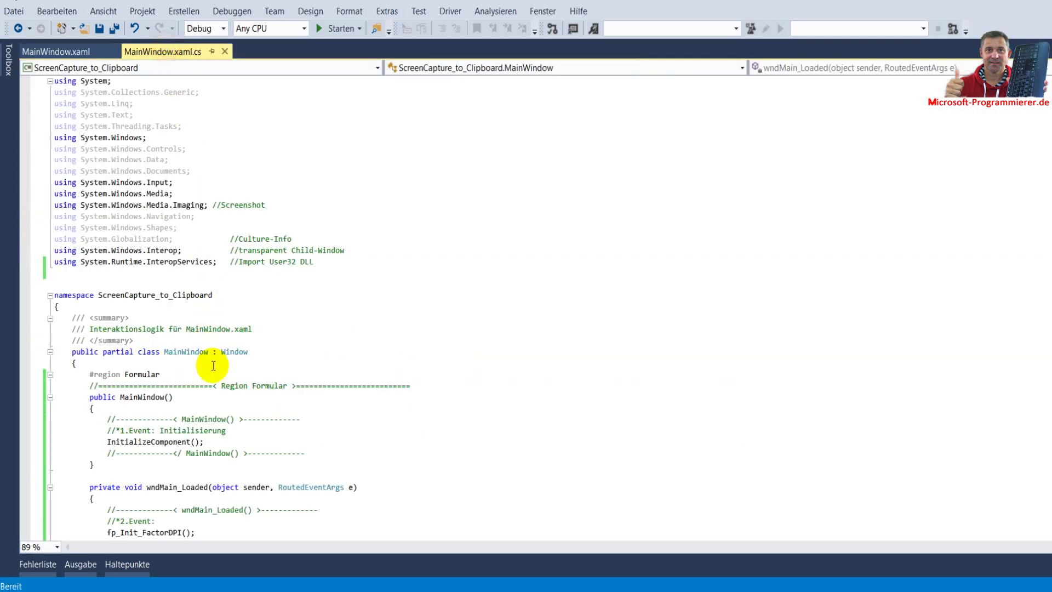
pyautogui.scroll(-2, 212, 361)
pyautogui.scroll(-6, 213, 361)
pyautogui.scroll(-4, 212, 361)
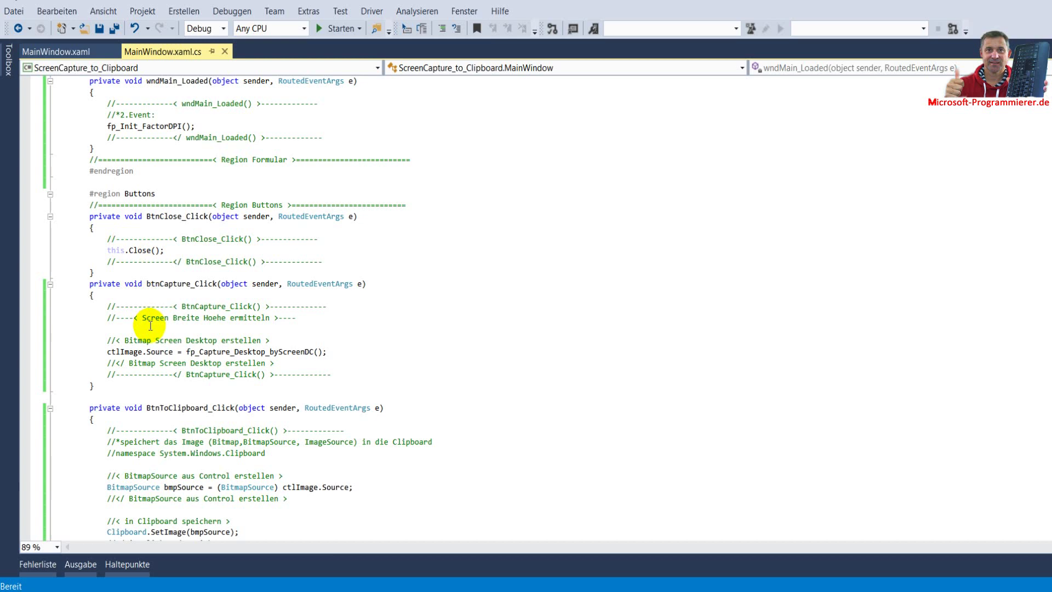
pyautogui.scroll(-4, 150, 324)
pyautogui.scroll(-6, 148, 316)
pyautogui.scroll(-5, 148, 317)
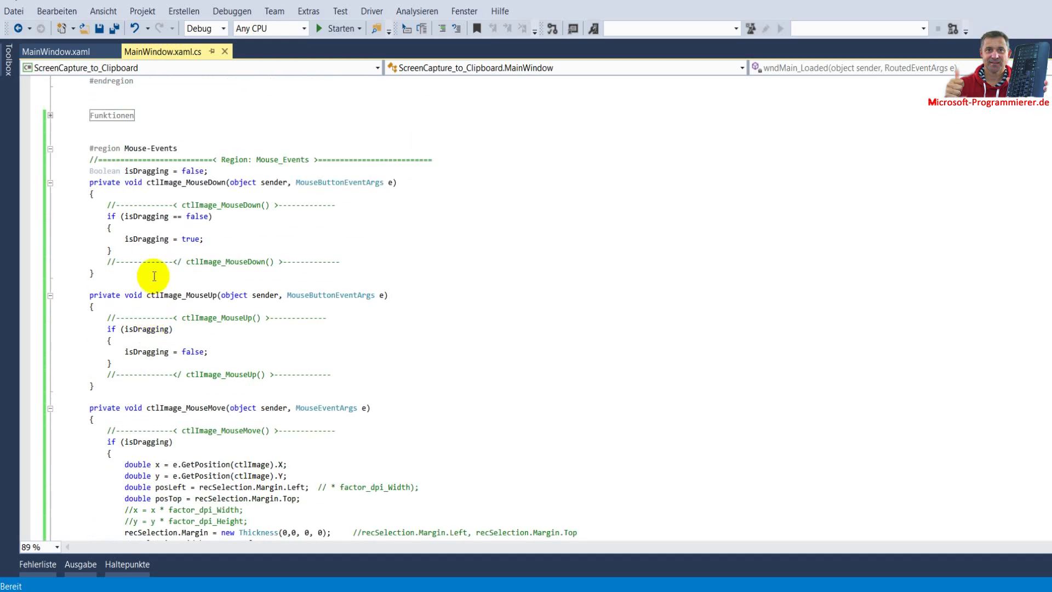
pyautogui.click(146, 219)
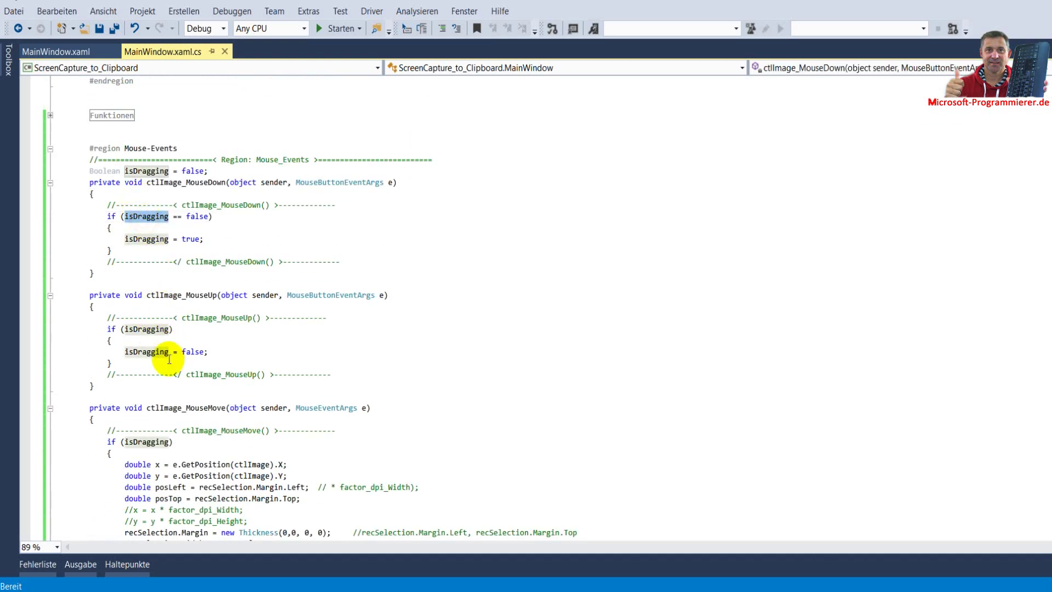
pyautogui.click(145, 351)
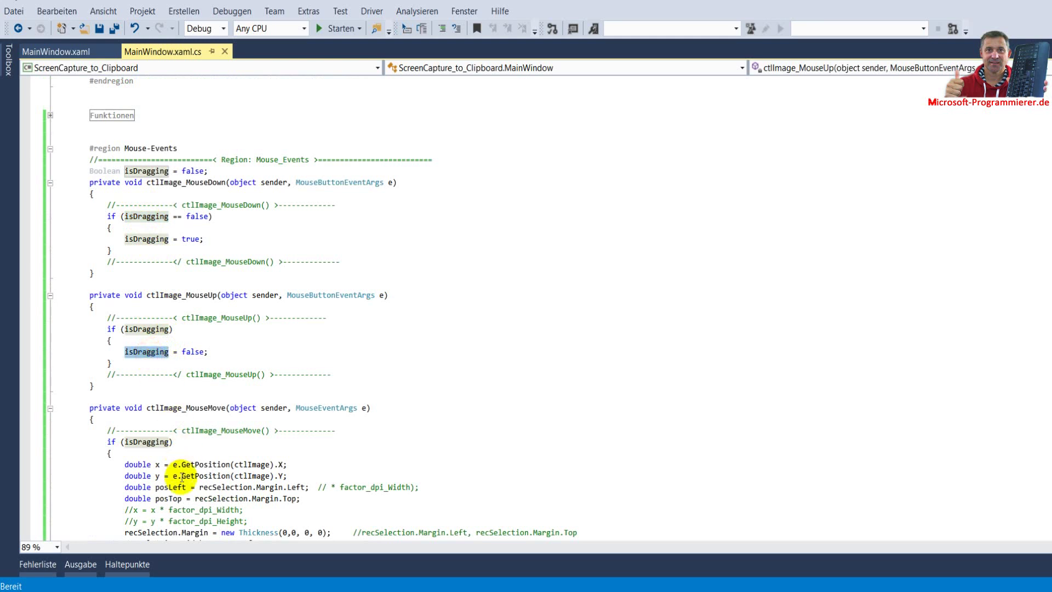
pyautogui.scroll(-4, 177, 473)
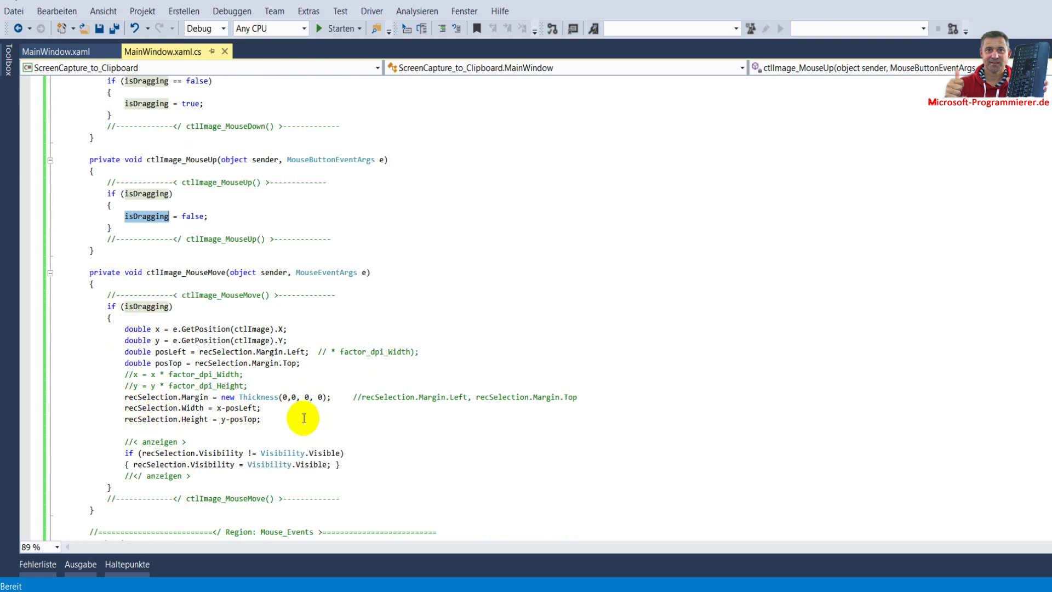
pyautogui.doubleClick(169, 409)
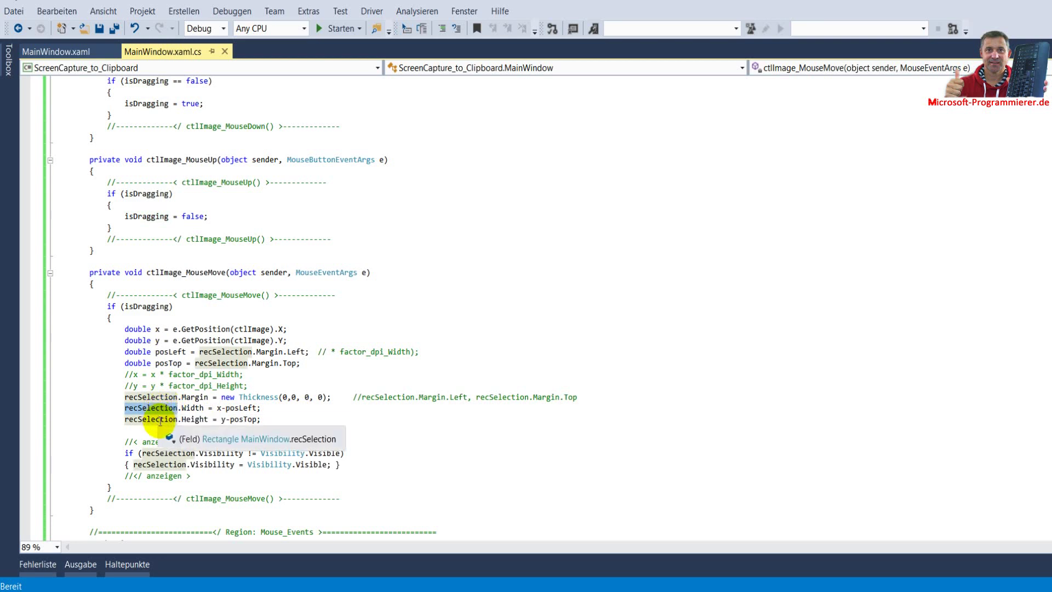